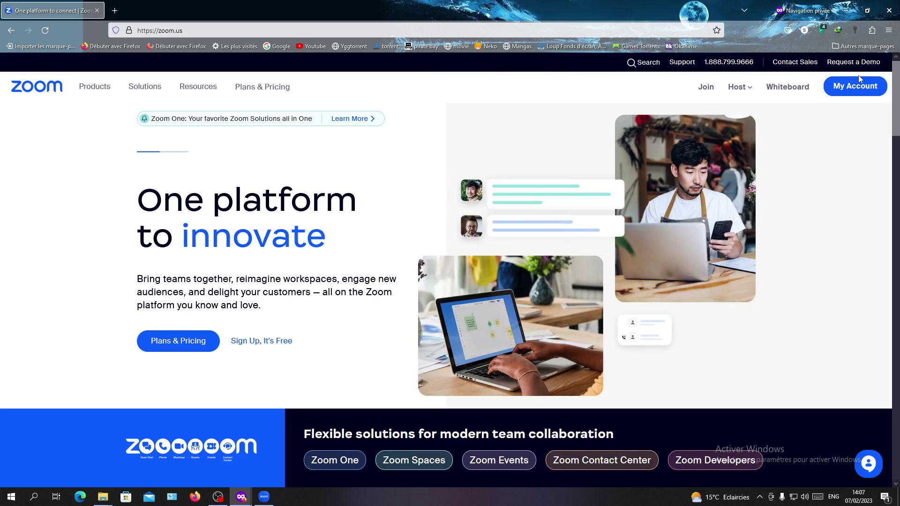
- Open the My Account profile page and expand Account Management in the sidebar
{"action": "left_click", "coordinate": [857, 92]}
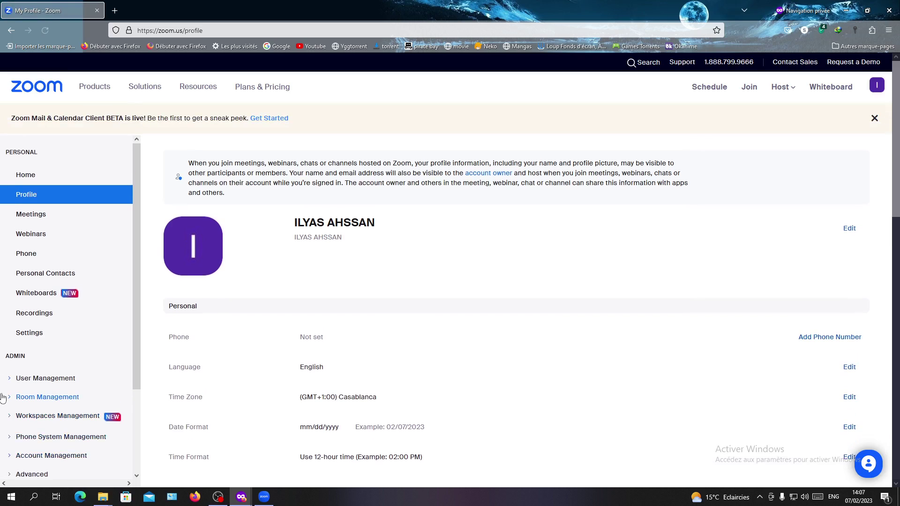
{"action": "scroll", "coordinate": [42, 310], "scroll_direction": "down", "scroll_amount": 3}
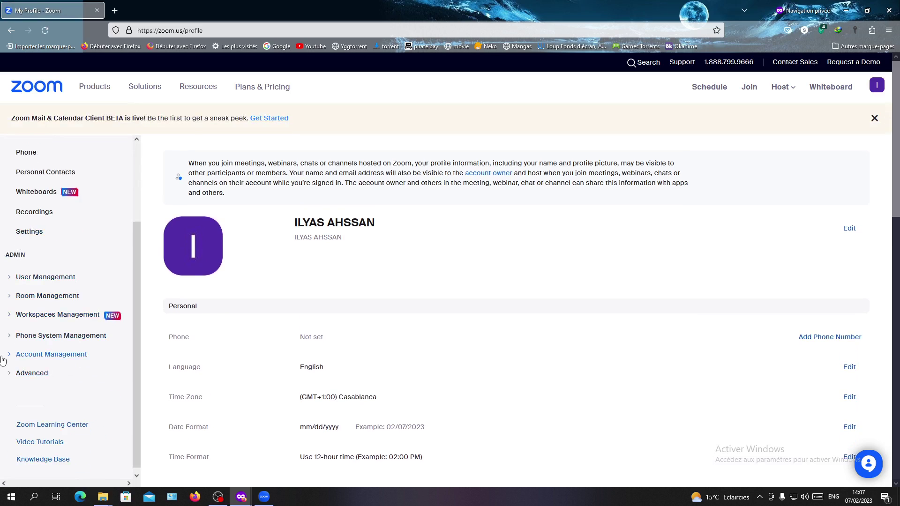
{"action": "left_click", "coordinate": [52, 354]}
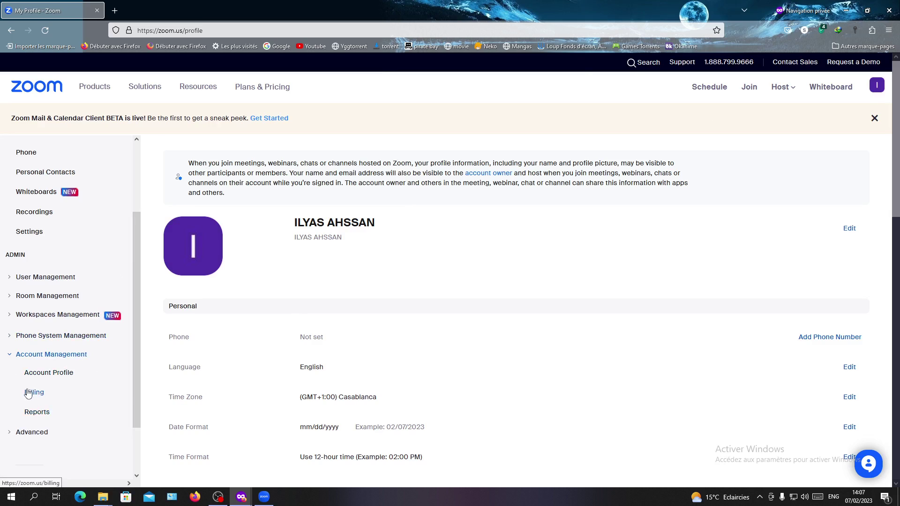
- Open Billing and highlight the 'a Basic Plan' text showing the free plan
{"action": "left_click", "coordinate": [29, 393]}
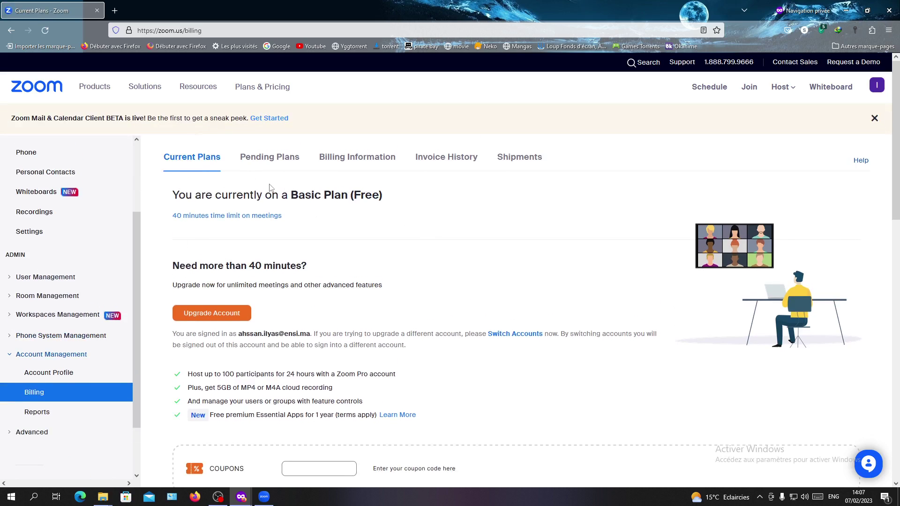
{"action": "left_click_drag", "start_coordinate": [357, 195], "coordinate": [272, 195]}
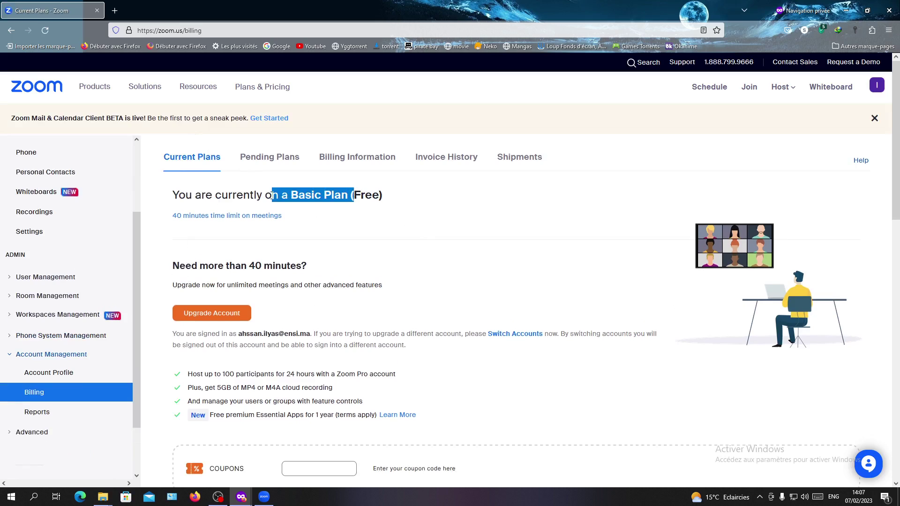
{"action": "left_click", "coordinate": [480, 200]}
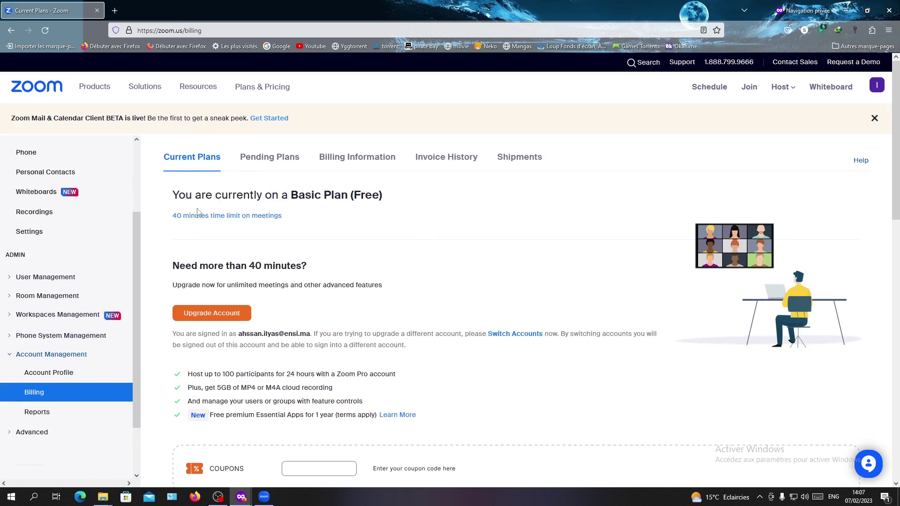